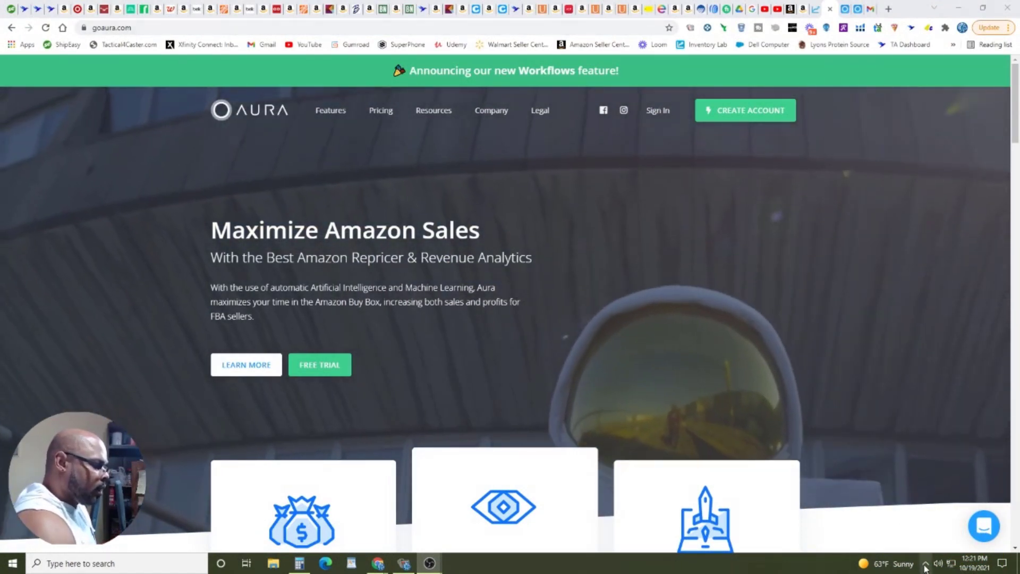
pyautogui.click(925, 563)
pyautogui.click(910, 513)
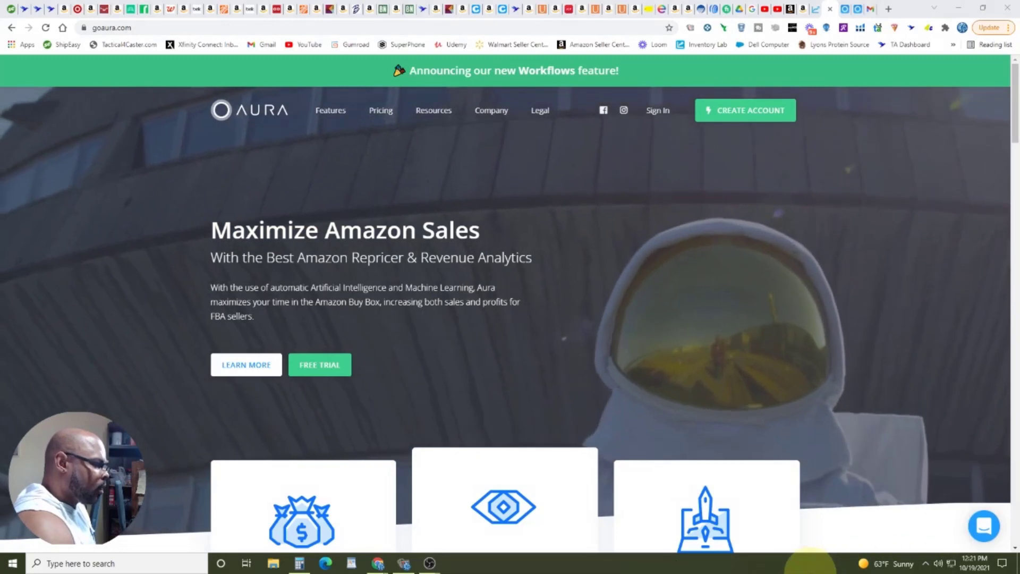
pyautogui.scroll(-2, 446, 255)
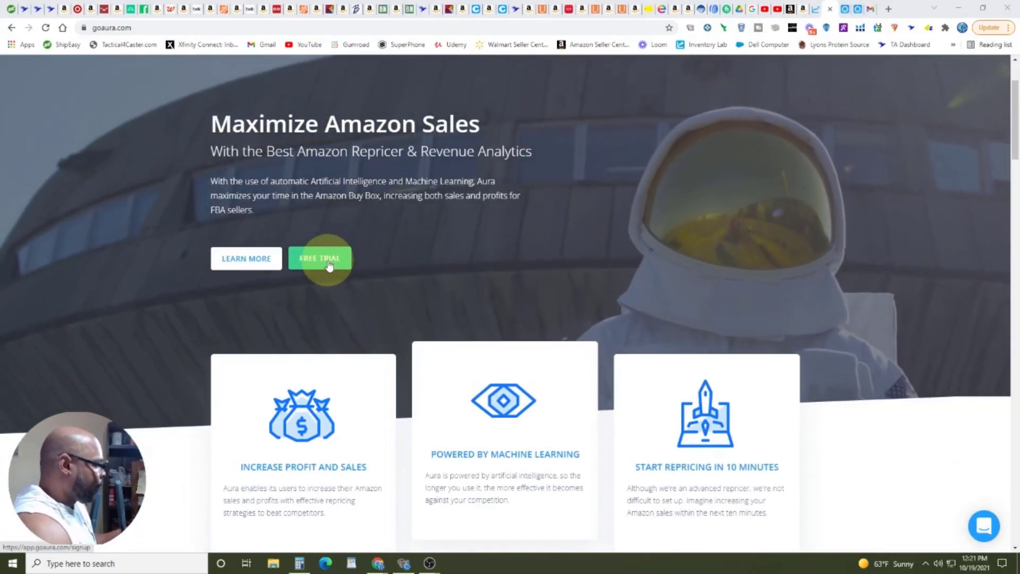
pyautogui.scroll(-4, 398, 255)
pyautogui.scroll(6, 372, 255)
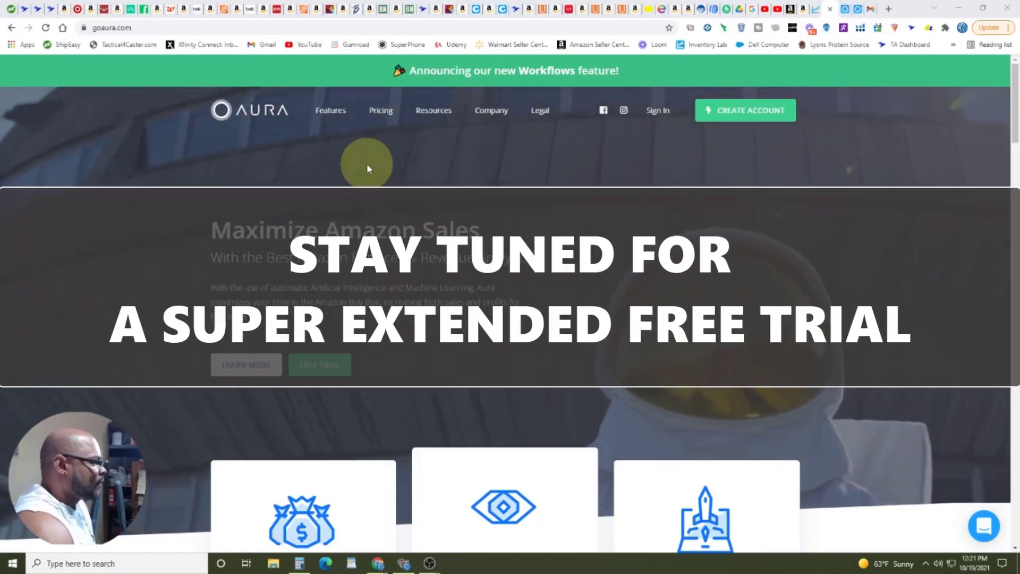
# - Sign in to Aura and go to the Strategies page listing Buy Box 5 through Buy Box 30
pyautogui.click(658, 112)
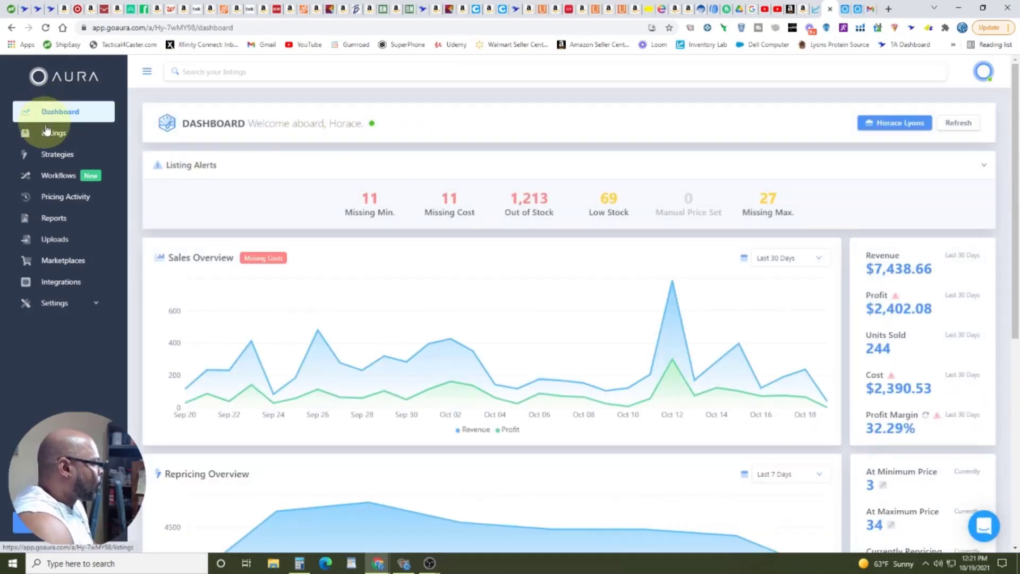
pyautogui.click(51, 158)
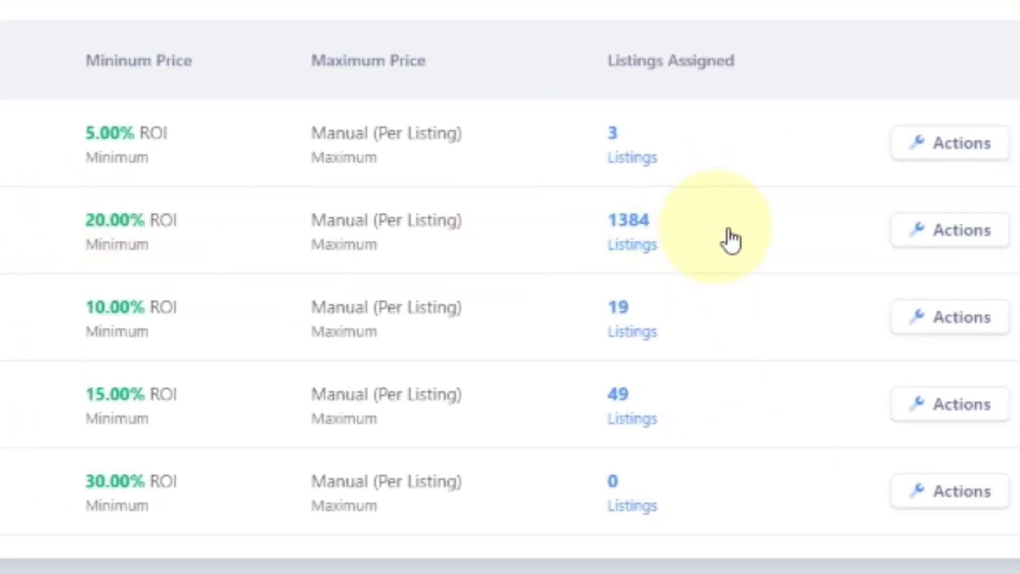
# - Edit the strategy applied to 1384 listings, checking its Maintenance tab, then its Competitors tab
pyautogui.click(962, 232)
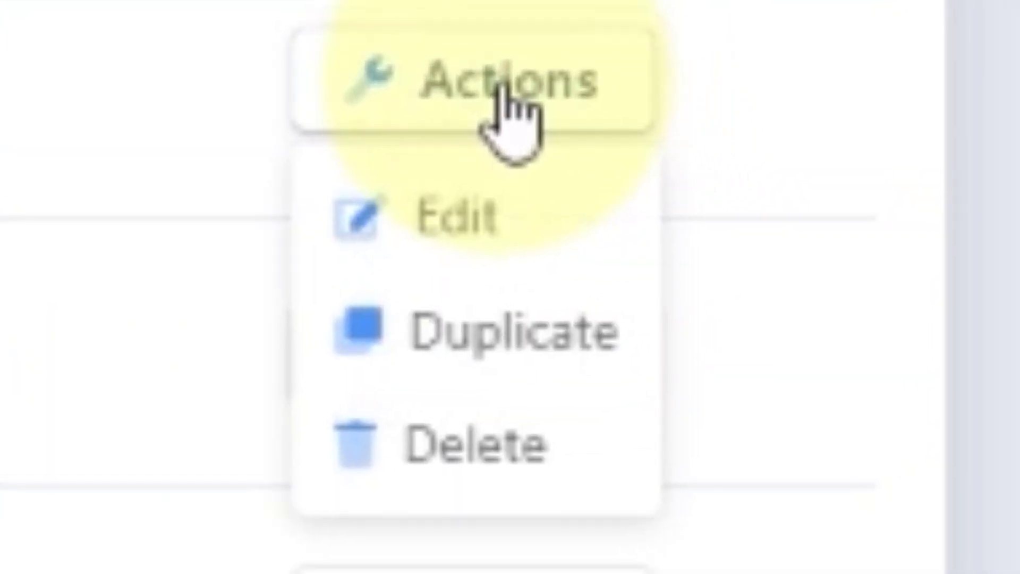
pyautogui.click(460, 219)
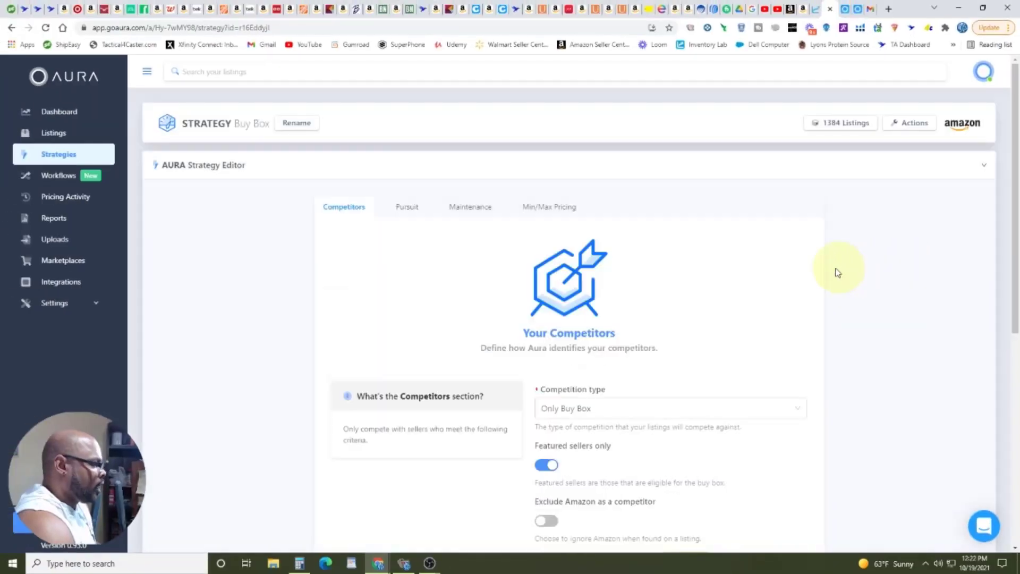
pyautogui.scroll(-3, 838, 272)
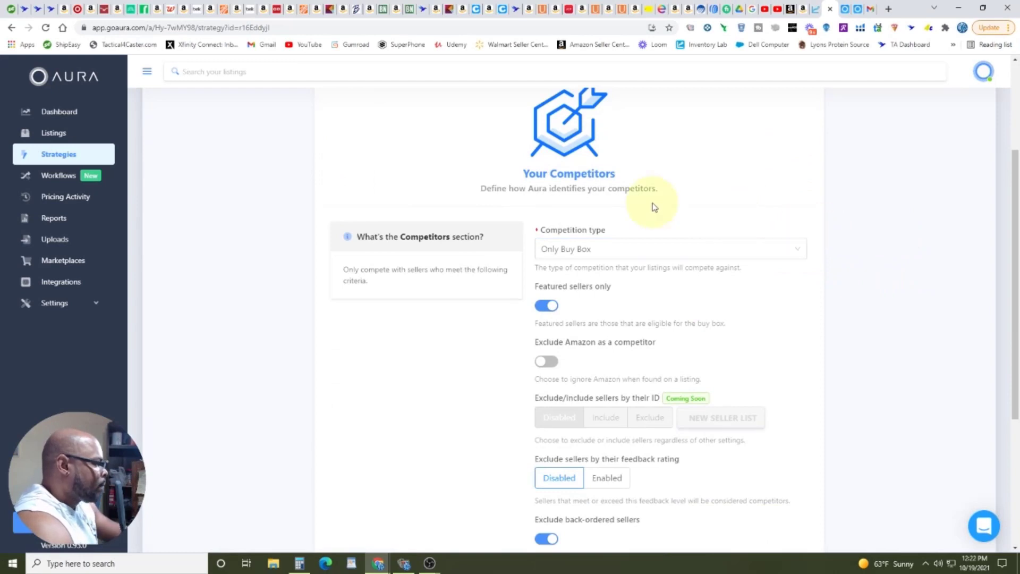
pyautogui.scroll(3, 653, 205)
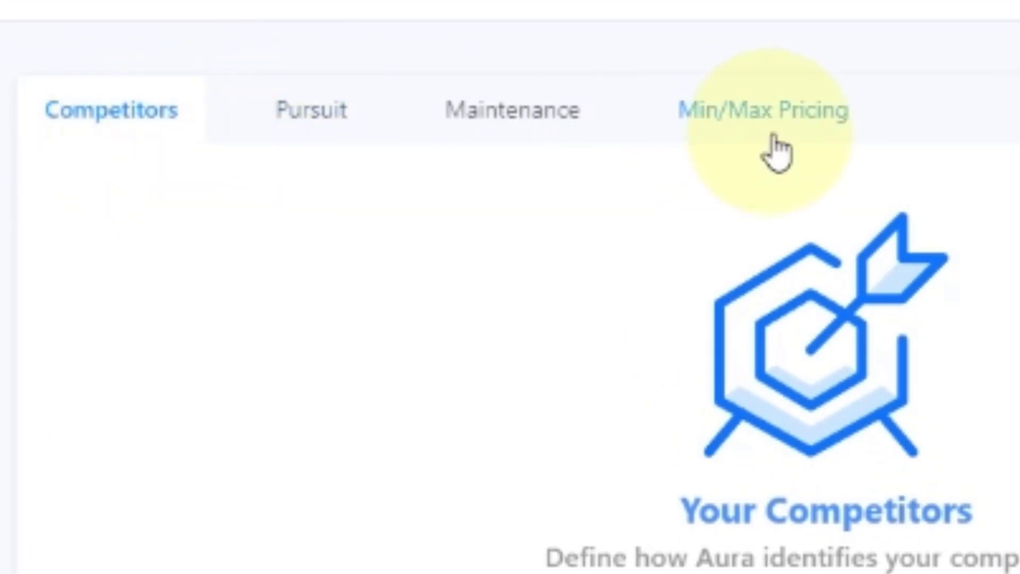
pyautogui.click(545, 134)
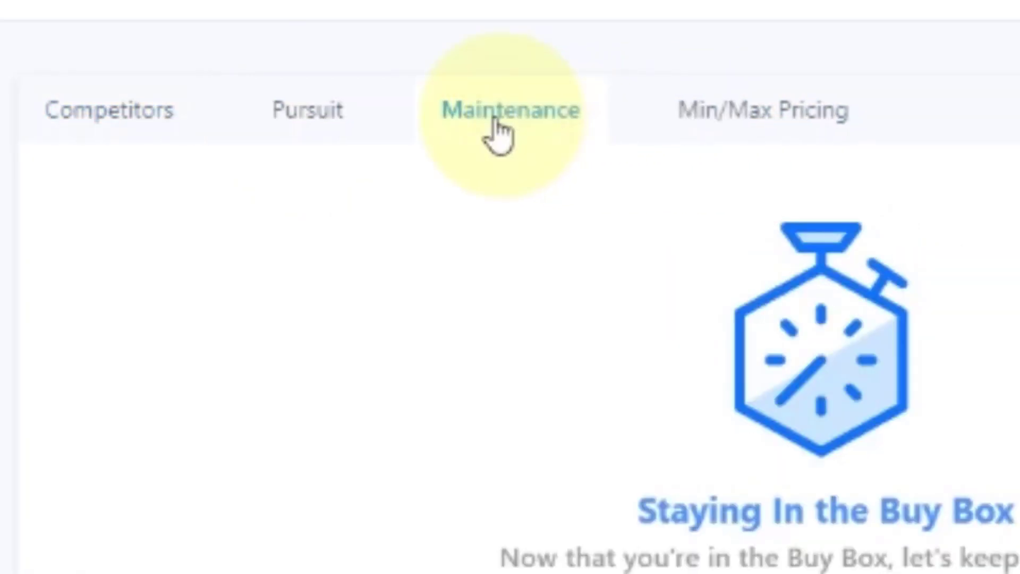
pyautogui.click(194, 119)
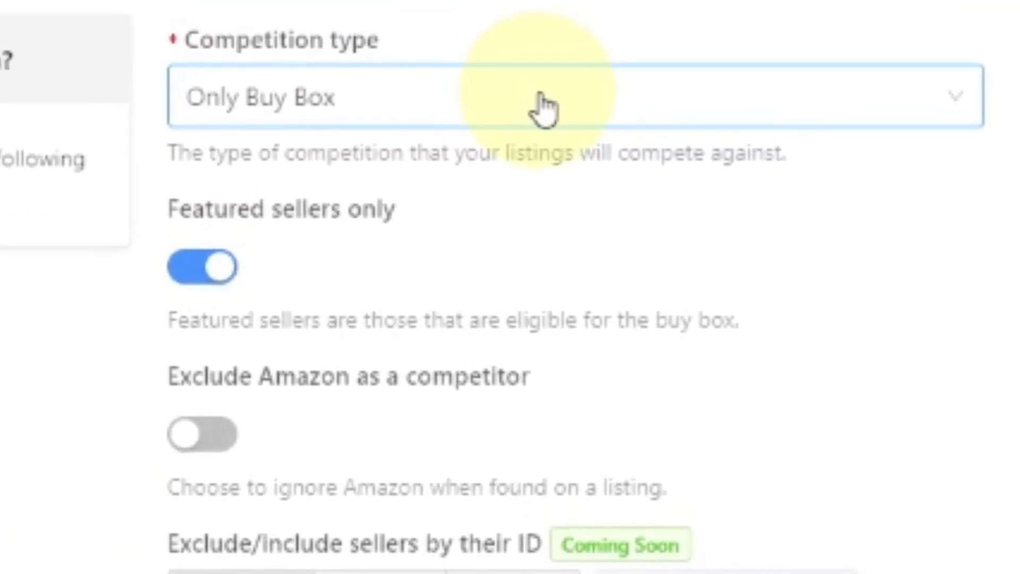
pyautogui.click(544, 109)
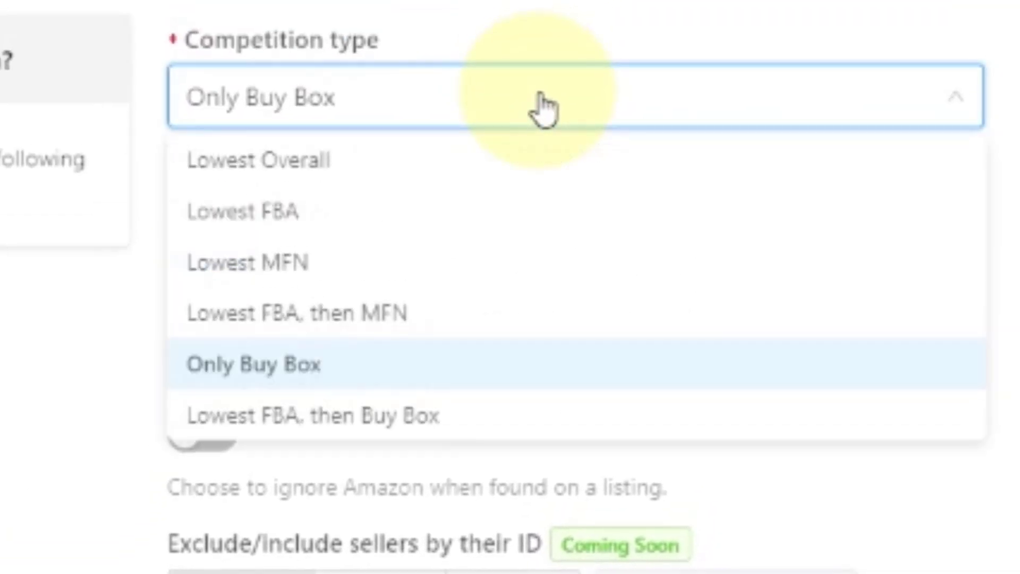
pyautogui.click(544, 109)
pyautogui.click(544, 109)
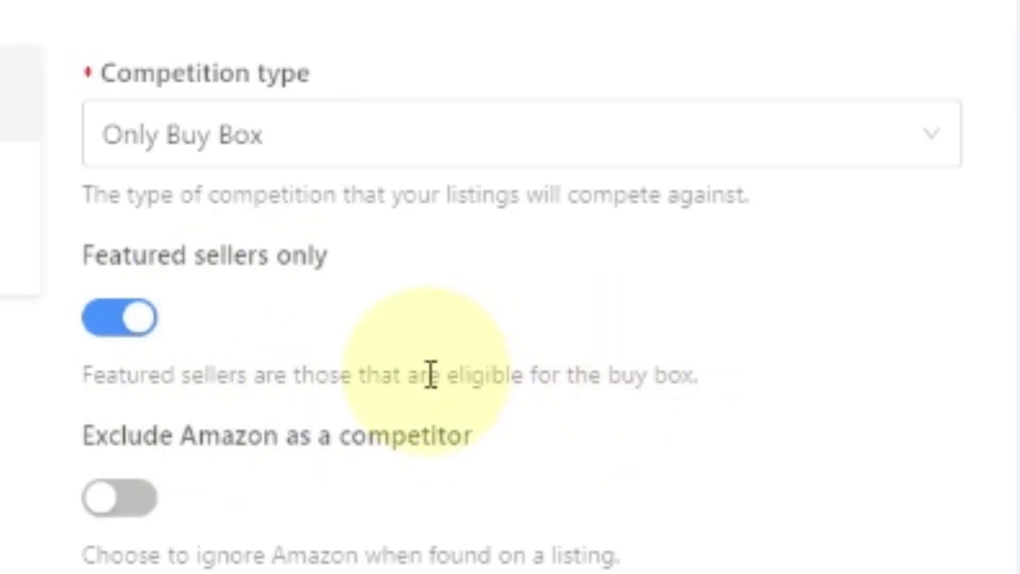
pyautogui.scroll(-3, 571, 337)
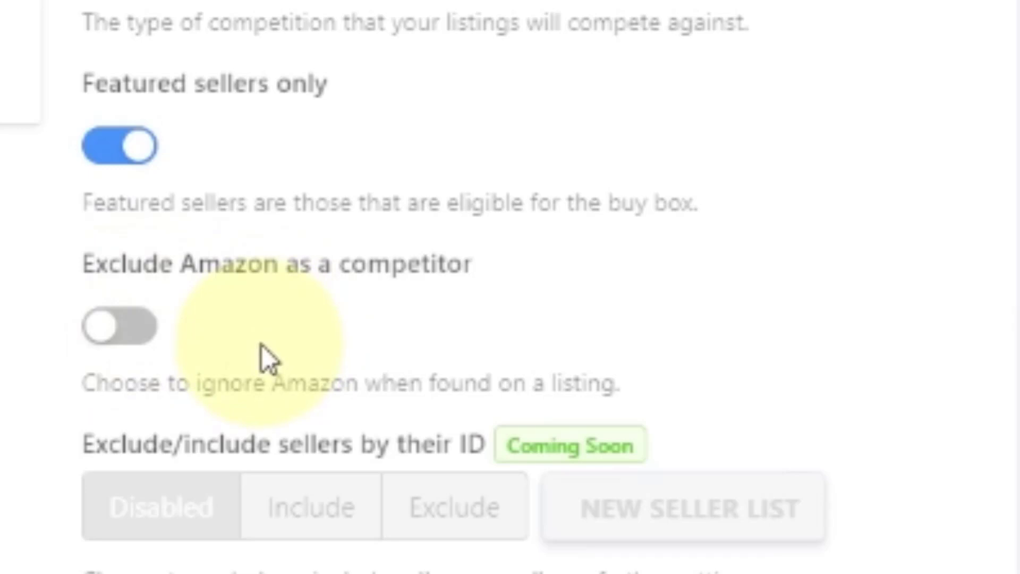
pyautogui.scroll(-3, 605, 327)
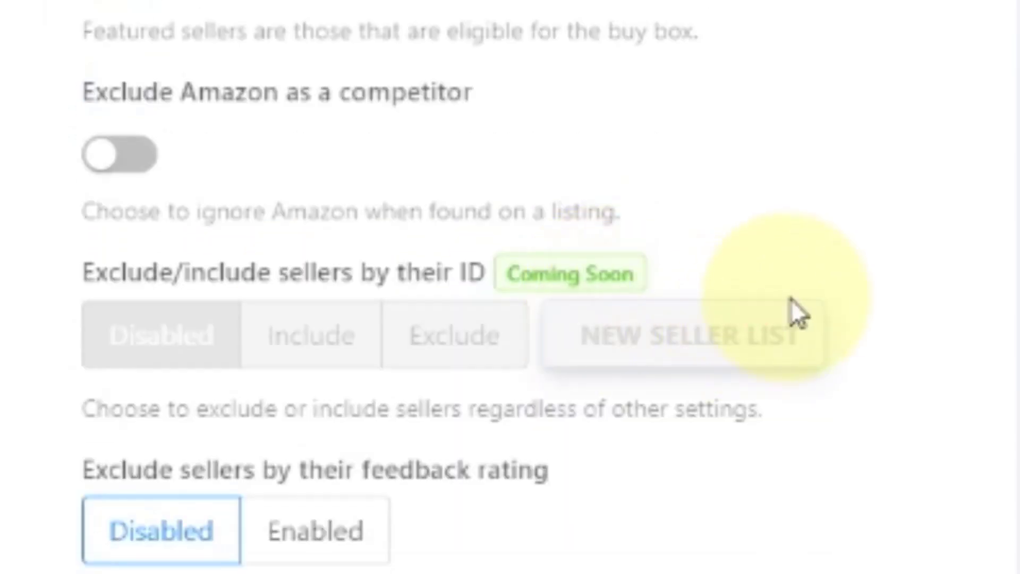
pyautogui.scroll(-3, 786, 299)
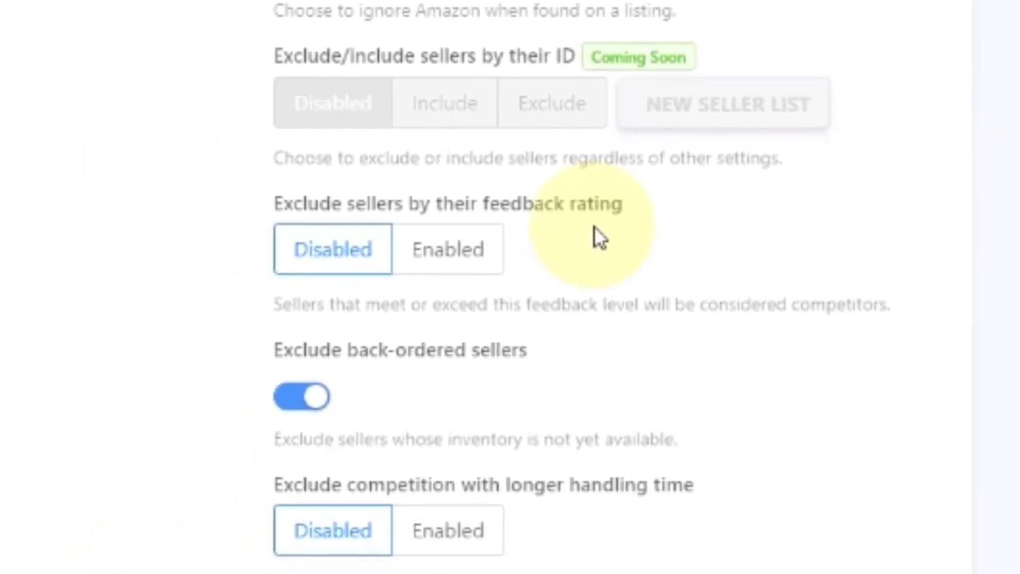
pyautogui.scroll(-3, 721, 247)
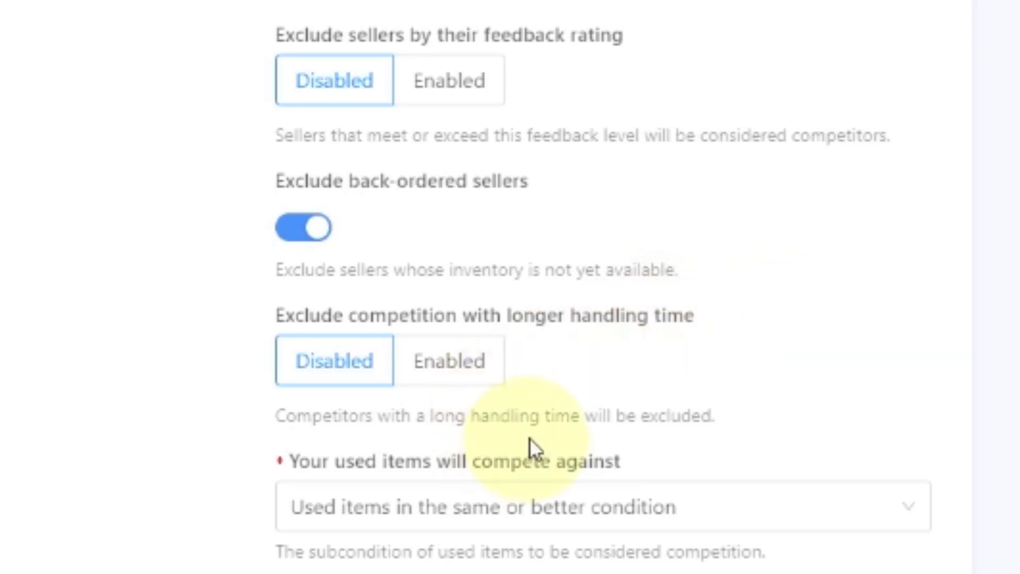
pyautogui.click(684, 511)
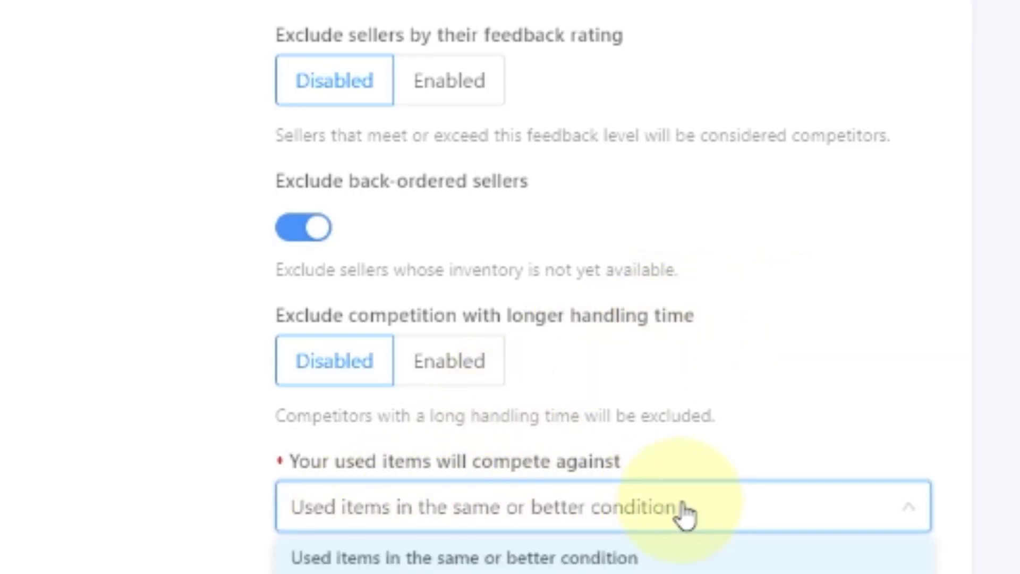
pyautogui.click(696, 510)
pyautogui.scroll(15, 711, 425)
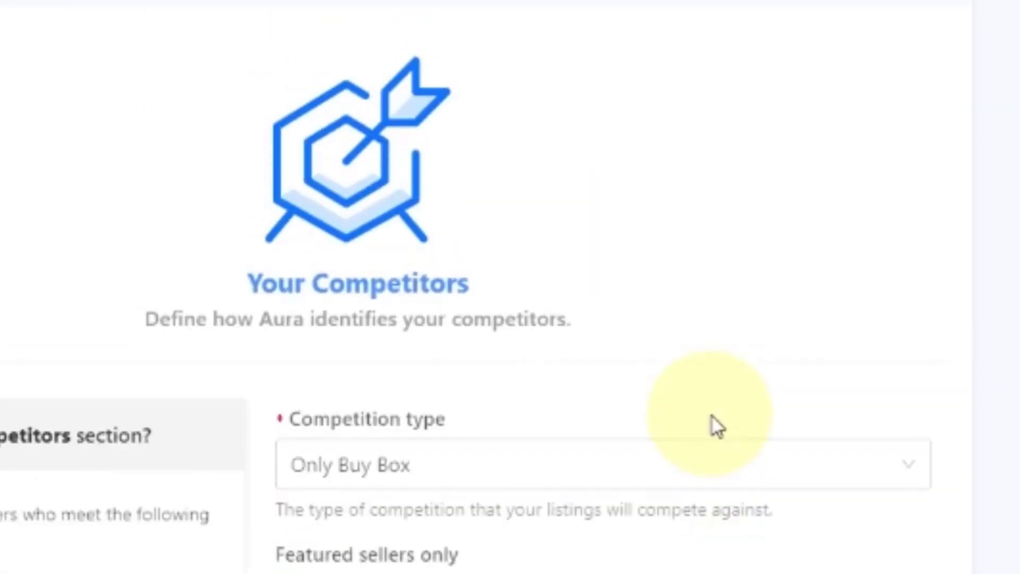
# - Review the Pursuit tab's Getting the Buy Box pricing rules down to the out-of-stock toggle
pyautogui.click(27, 7)
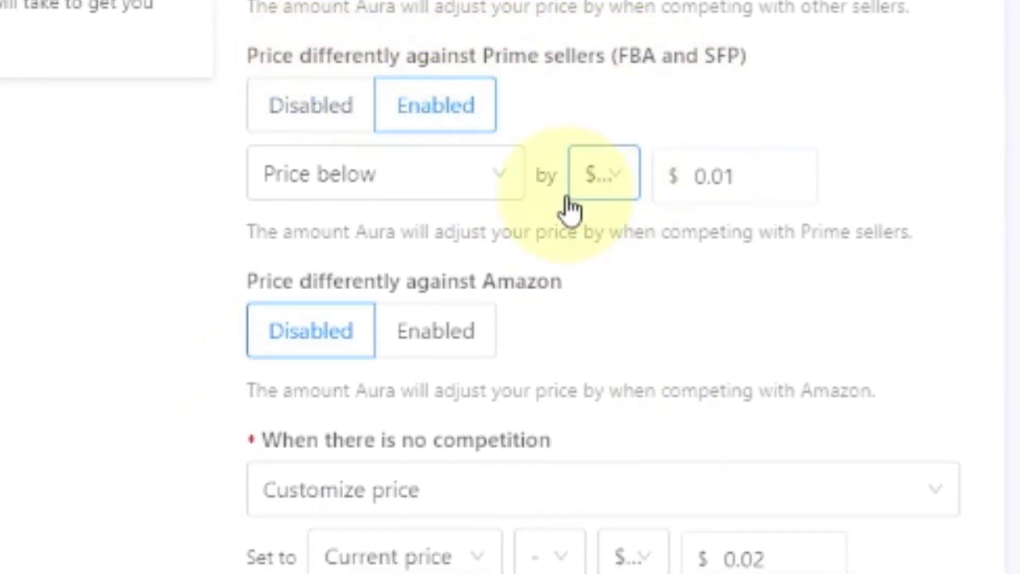
pyautogui.scroll(-2, 693, 254)
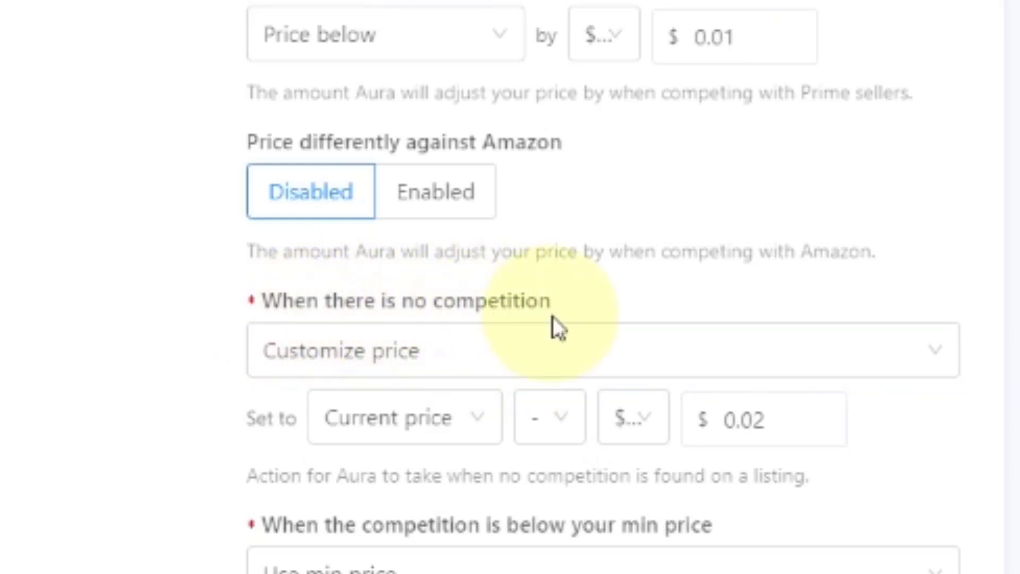
pyautogui.scroll(-3, 549, 476)
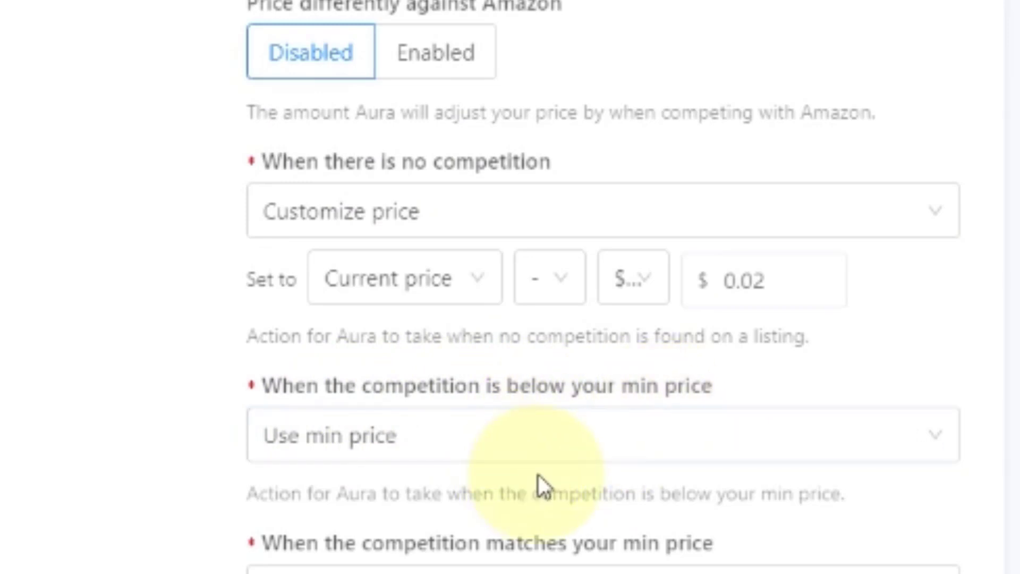
pyautogui.scroll(-3, 538, 473)
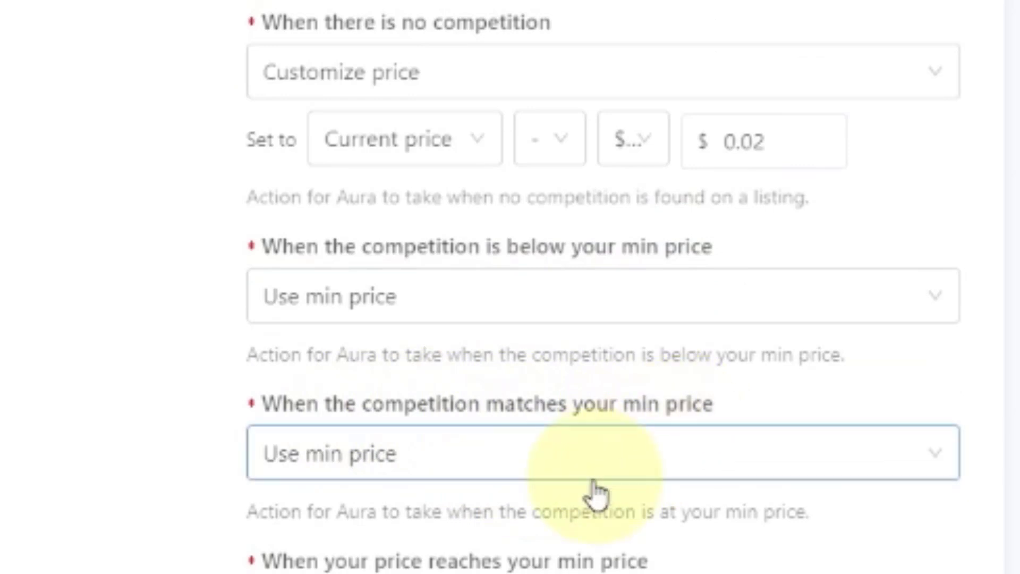
pyautogui.scroll(-2, 589, 496)
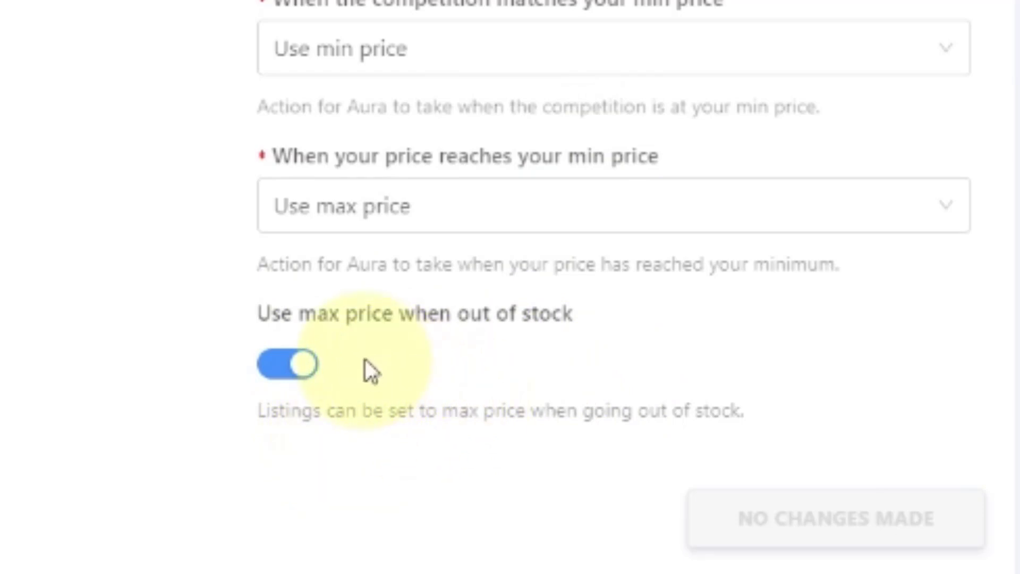
pyautogui.scroll(10, 365, 366)
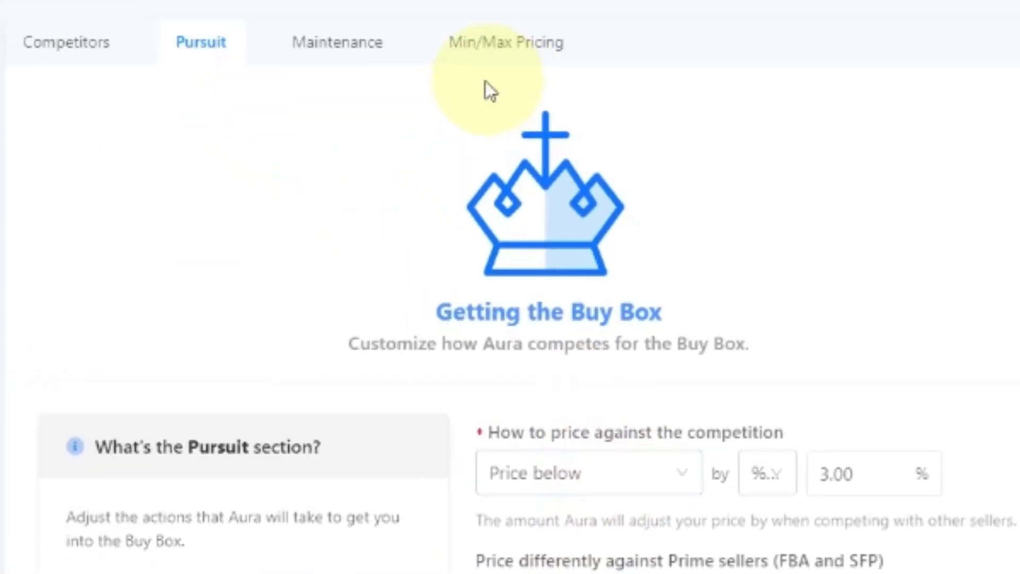
# - Inspect the Maintenance tab's after-acquiring-Buy-Box choices, leaving it on Raise price within $0.01
pyautogui.click(433, 122)
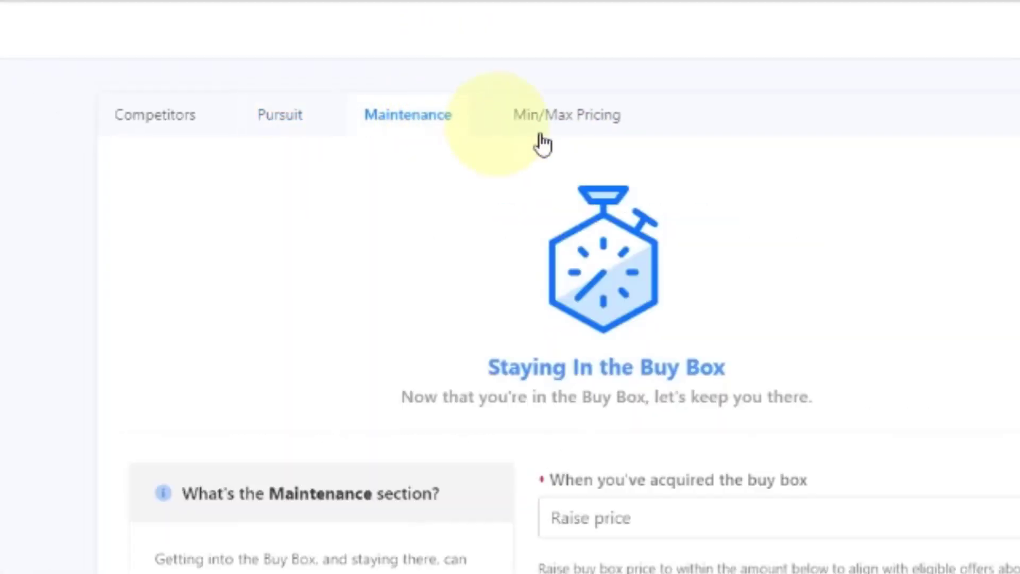
pyautogui.scroll(-3, 888, 193)
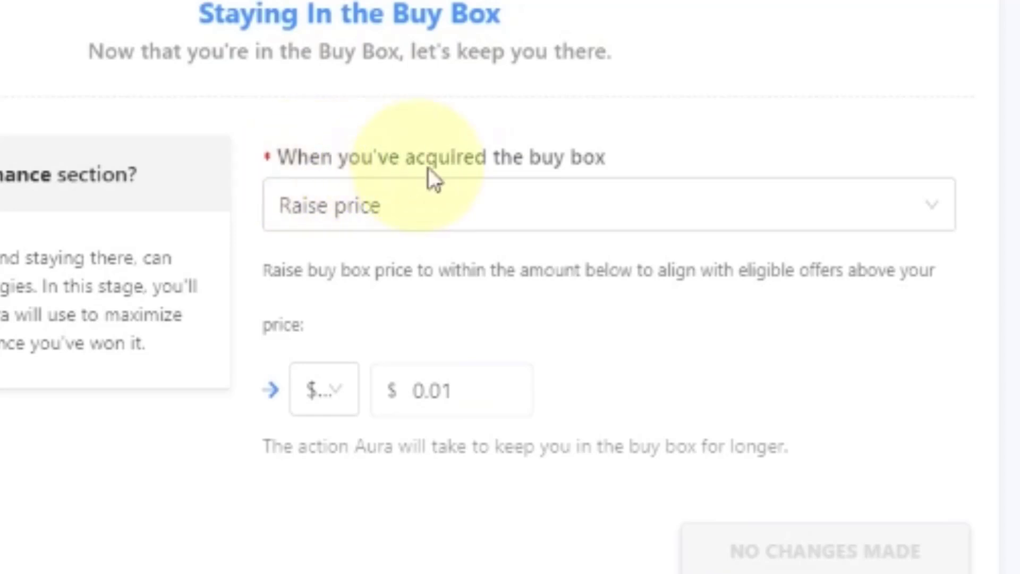
pyautogui.click(486, 229)
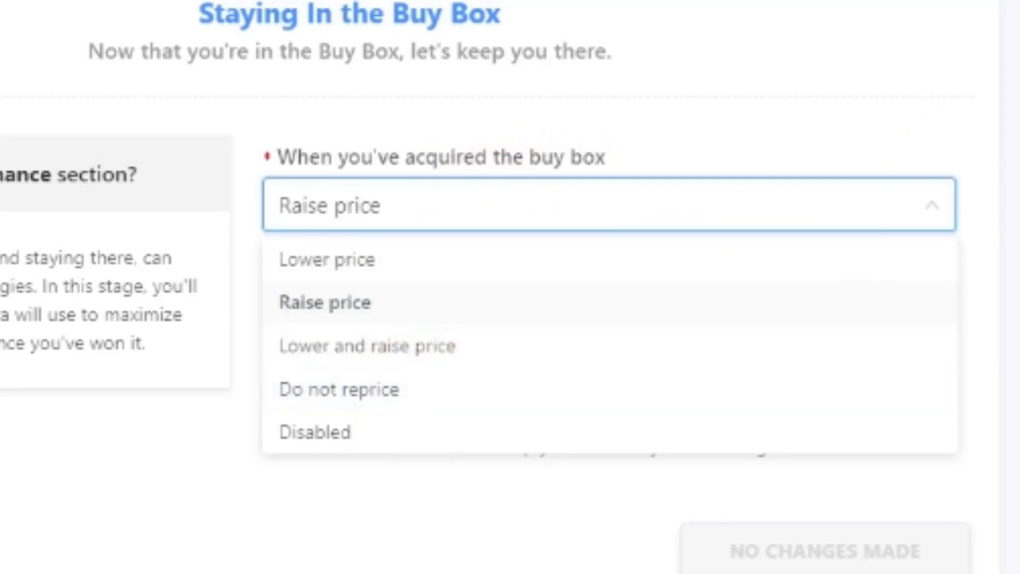
pyautogui.press('Escape')
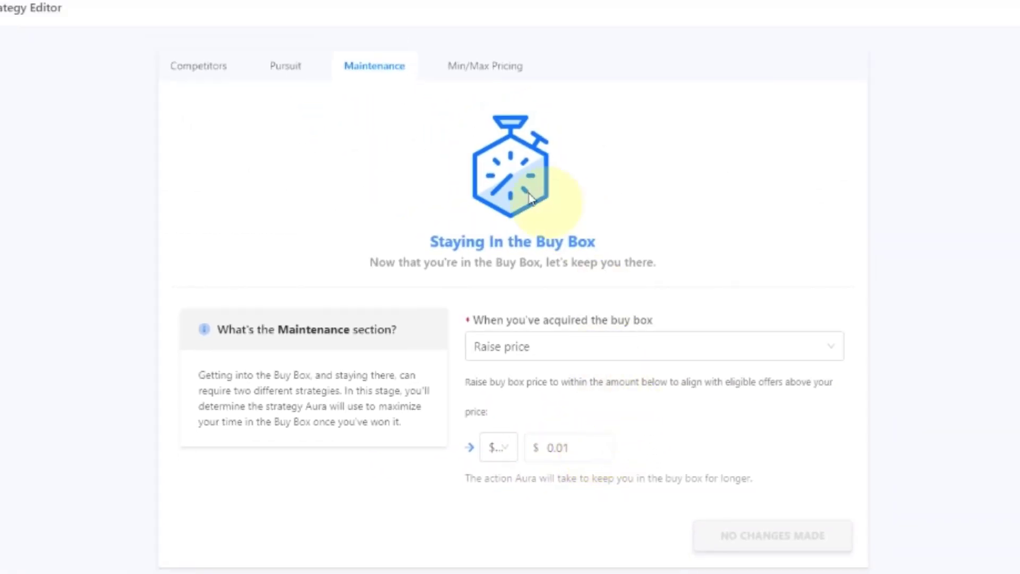
# - Switch the Min/Max Pricing method from ROI to Fixed Profit with a $20.00 minimum profit
pyautogui.click(495, 68)
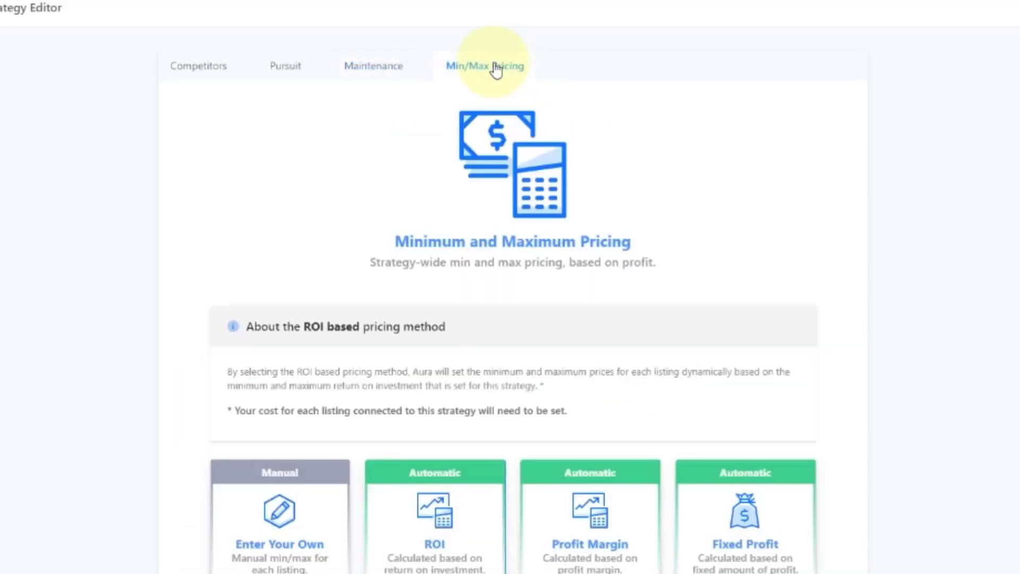
pyautogui.scroll(-3, 929, 179)
pyautogui.scroll(-1, 930, 180)
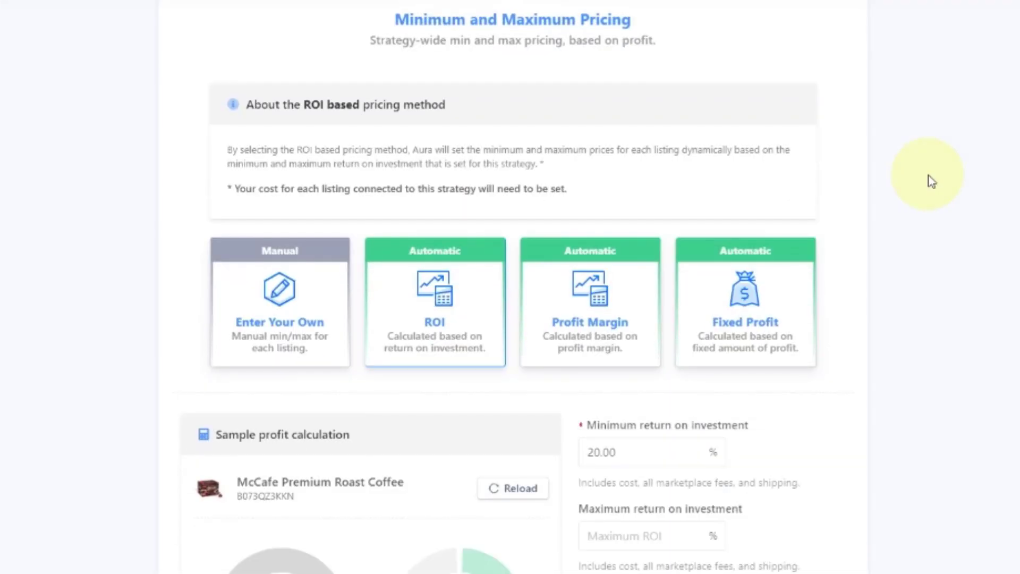
pyautogui.scroll(-3, 932, 180)
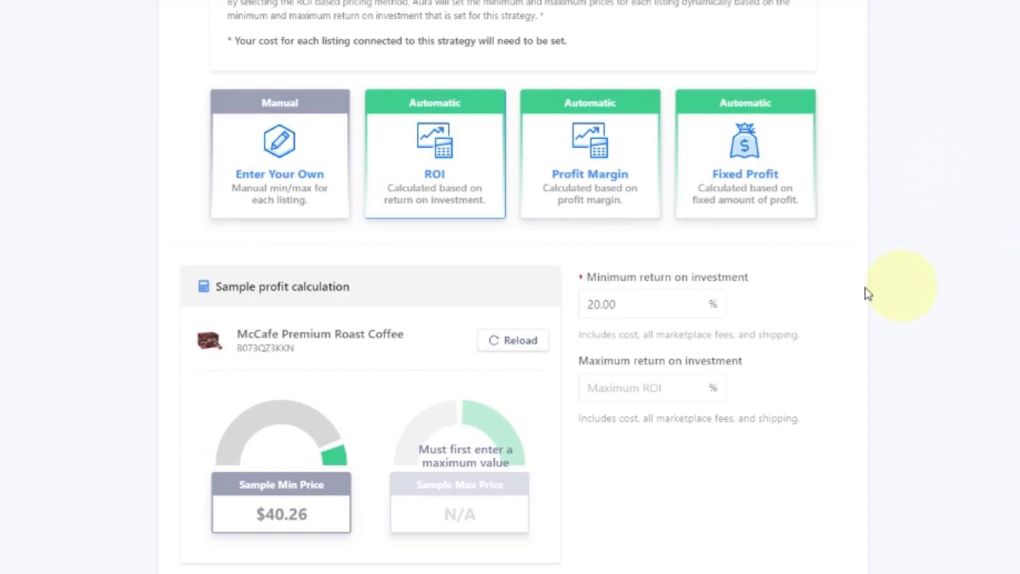
pyautogui.scroll(-1, 940, 291)
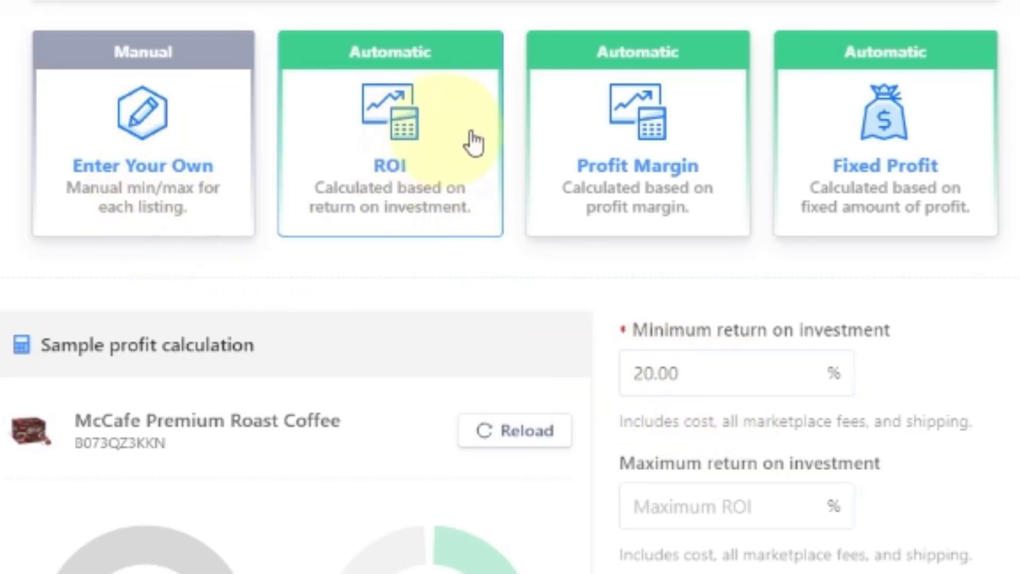
pyautogui.click(649, 131)
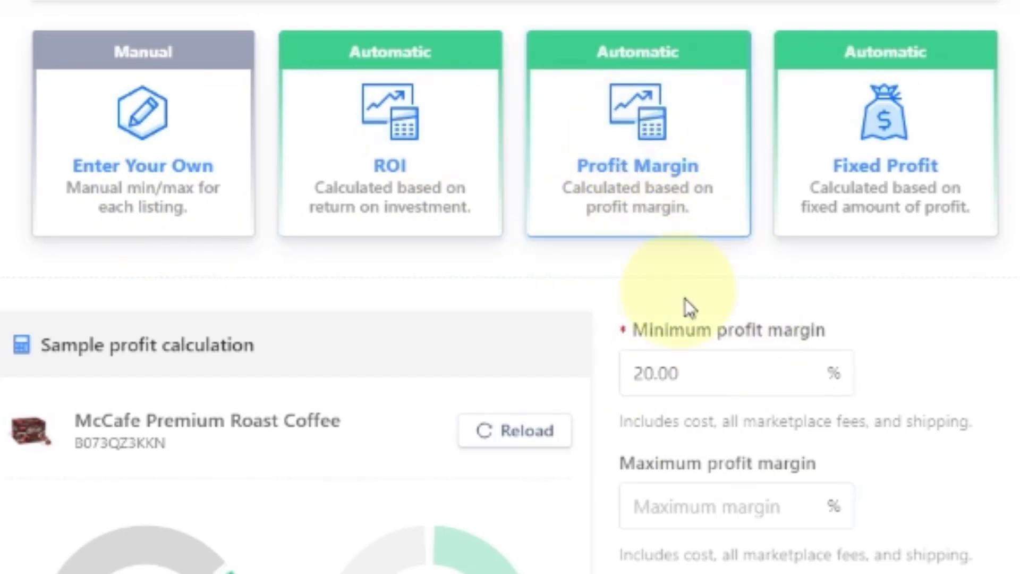
pyautogui.click(881, 130)
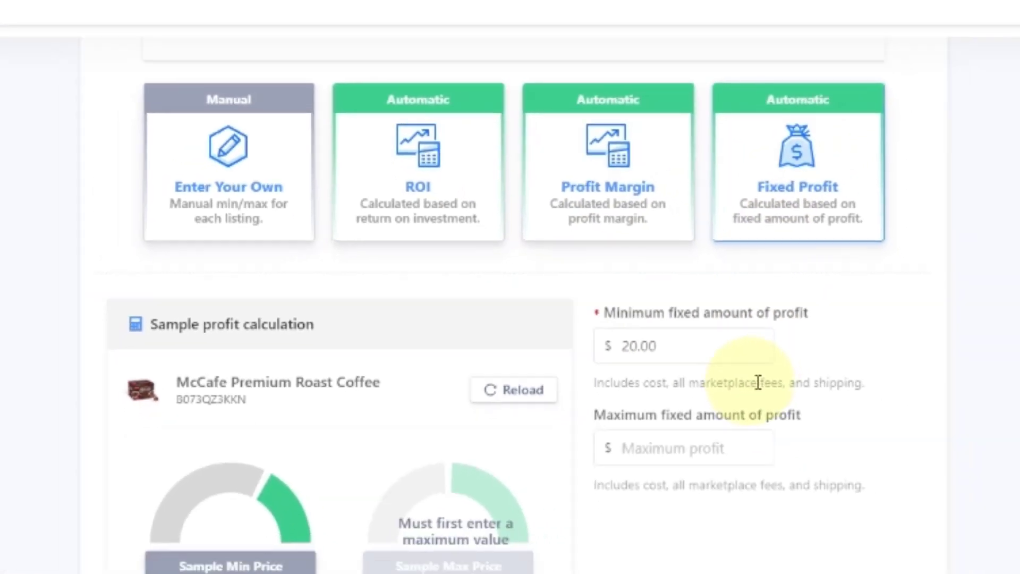
pyautogui.scroll(5, 924, 405)
pyautogui.scroll(3, 925, 405)
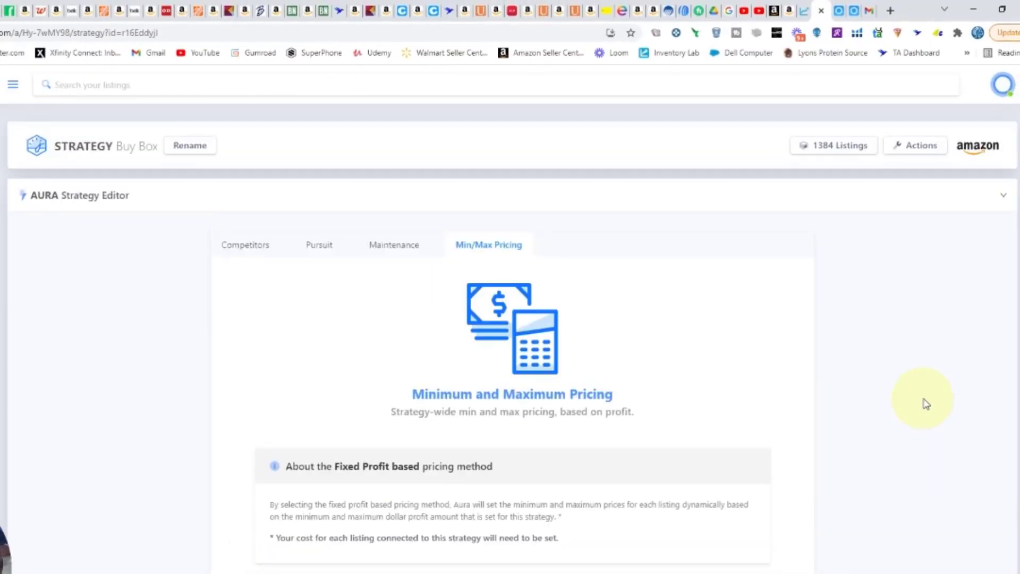